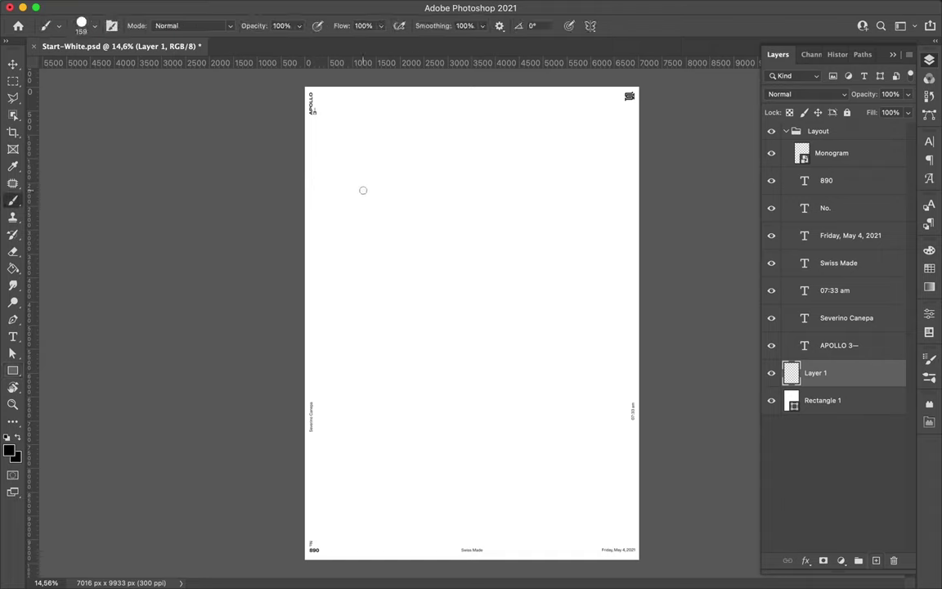
Choose the Big Boy Bold brush and paint a green stroke near the page centre
scroll(81, 336, down, 5)
scroll(32, 363, down, 5)
click(33, 363)
click(109, 236)
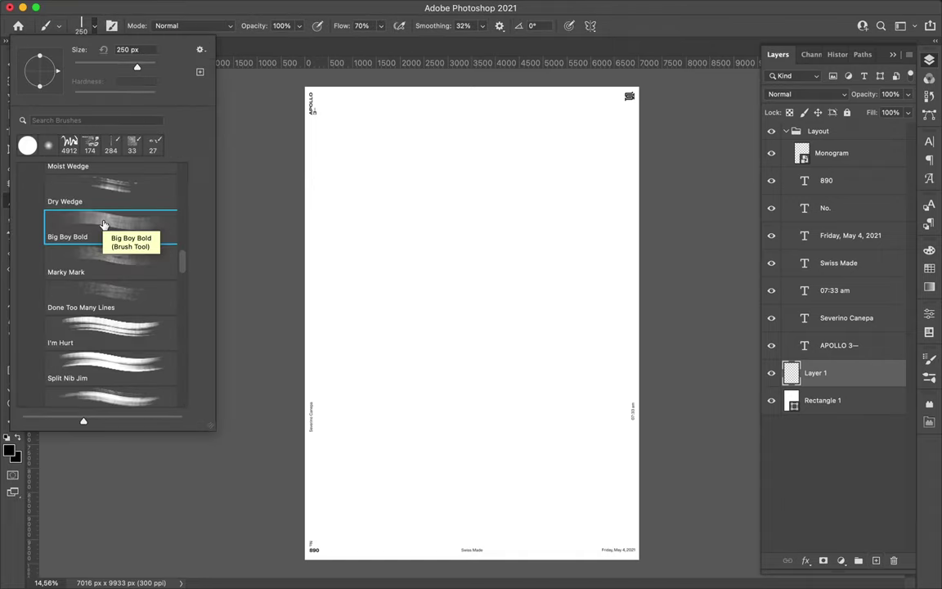
key(F6)
click(852, 279)
drag(409, 323, 474, 305)
Paint blue and magenta strokes ringing the green shape
click(898, 304)
mouse_move(393, 315)
mouse_down()
mouse_move(523, 335)
mouse_move(458, 286)
mouse_move(393, 318)
mouse_up()
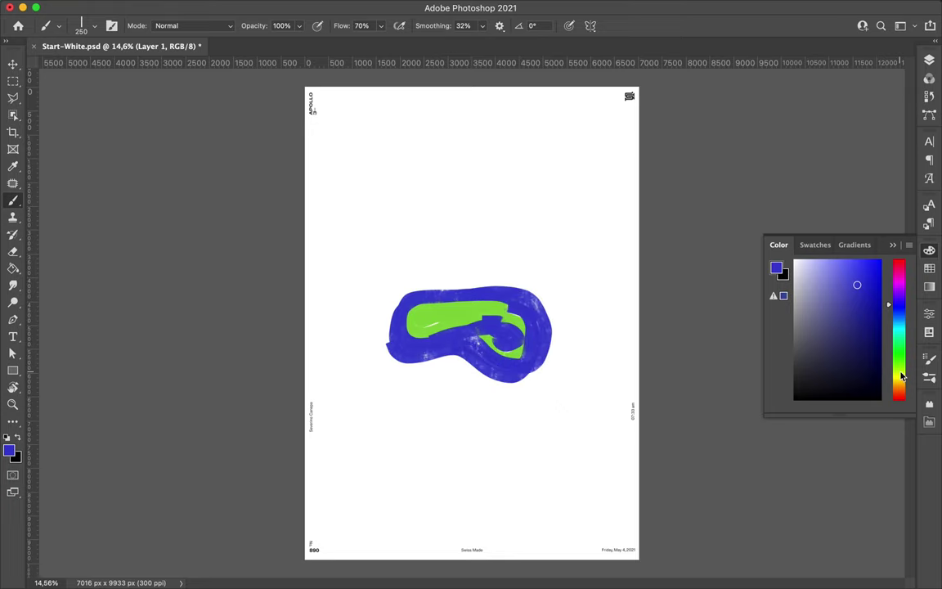
click(899, 275)
mouse_move(417, 368)
mouse_down()
mouse_move(546, 376)
mouse_move(523, 278)
mouse_up()
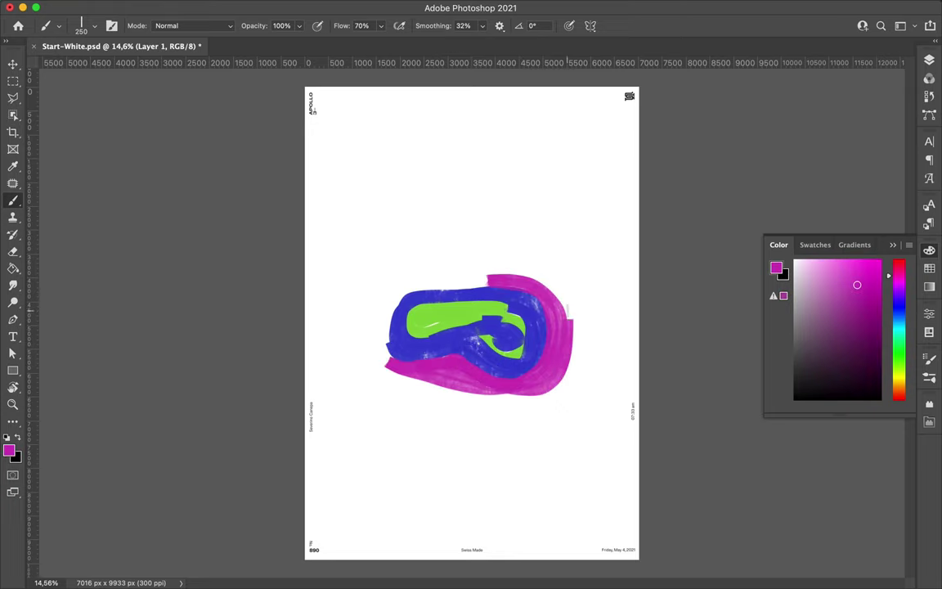
drag(573, 384, 445, 276)
Paint purple strokes around the blob and a large purple 890
click(94, 25)
key(Return)
click(899, 292)
drag(384, 364, 445, 279)
drag(473, 402, 401, 275)
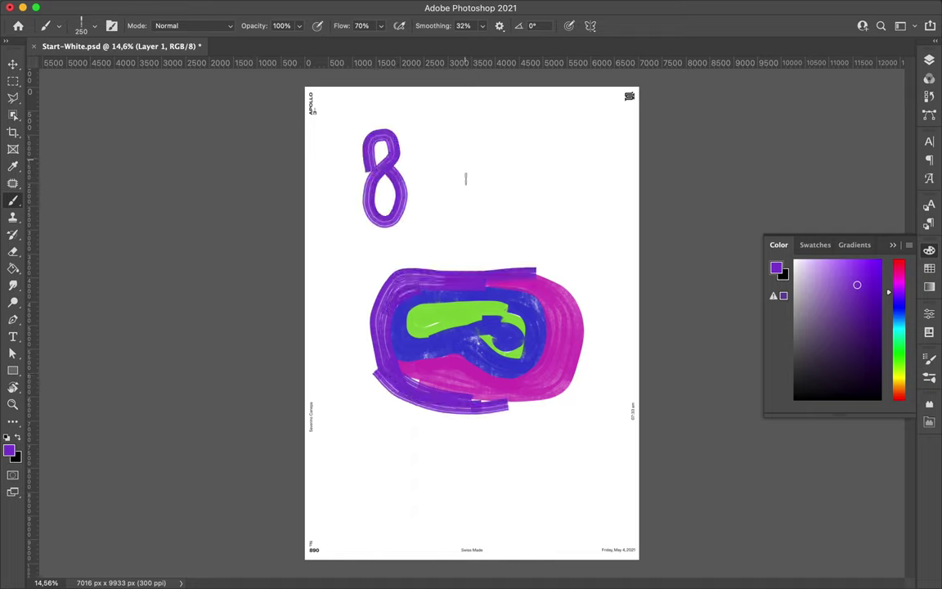
drag(431, 167, 431, 219)
drag(541, 138, 530, 137)
drag(389, 266, 534, 263)
Paint a green stripe across the page using the swatch green
click(899, 332)
click(811, 244)
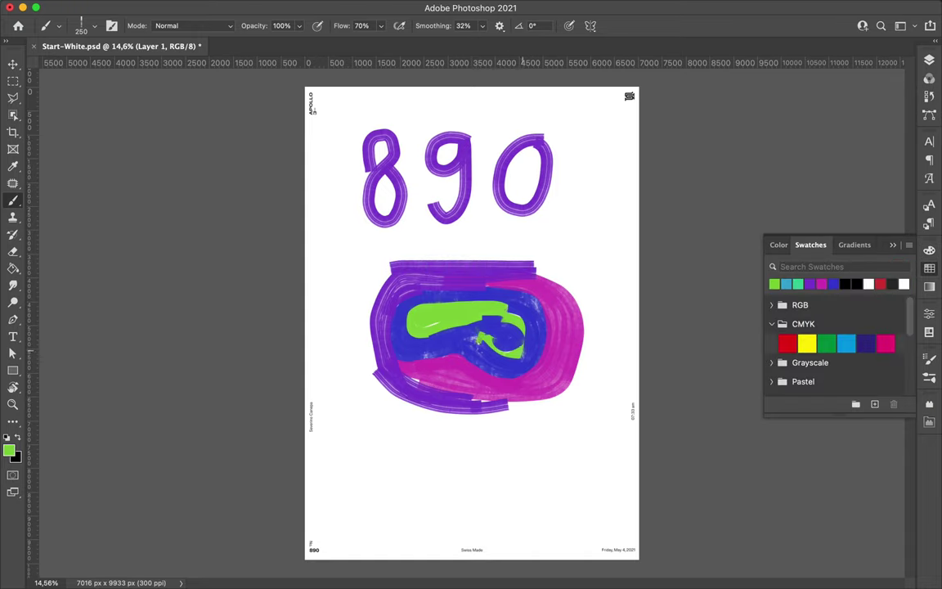
drag(622, 466, 305, 467)
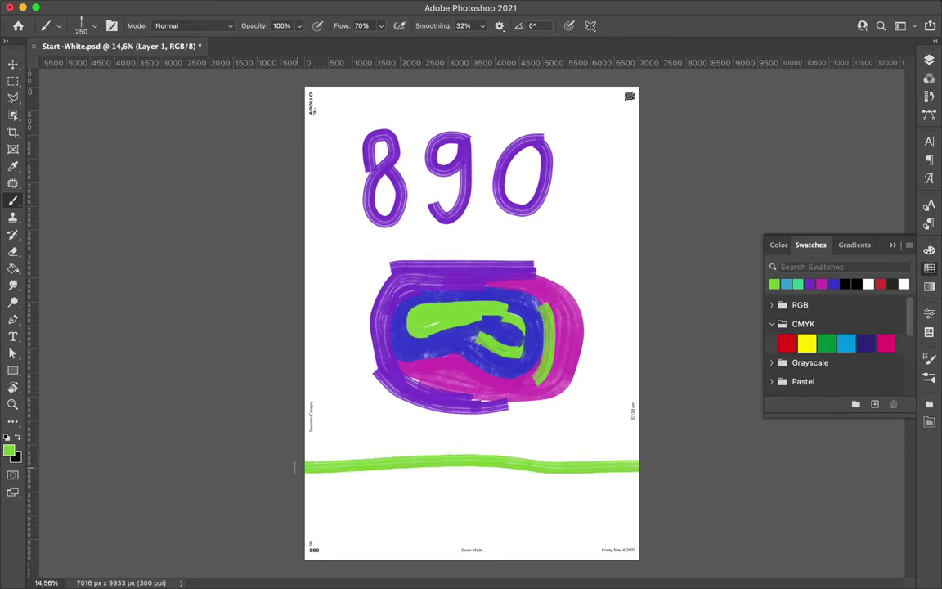
Copy the marqueed blob onto a new Layer 2 and hide Layer 1
click(94, 30)
key(m)
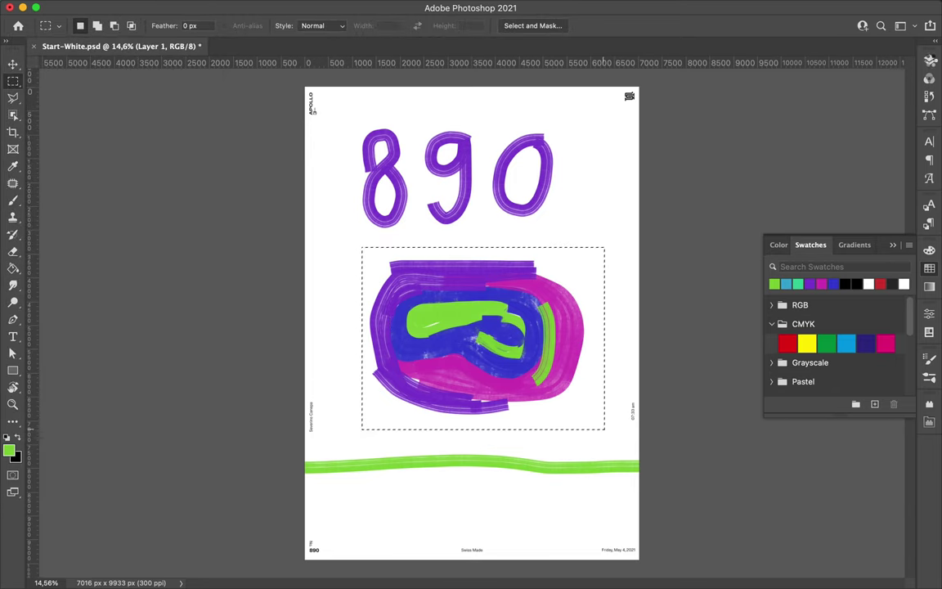
key(F7)
key(ctrl+j)
click(771, 400)
Warp the blob with Filter > Liquify, then undo the warp
click(306, 7)
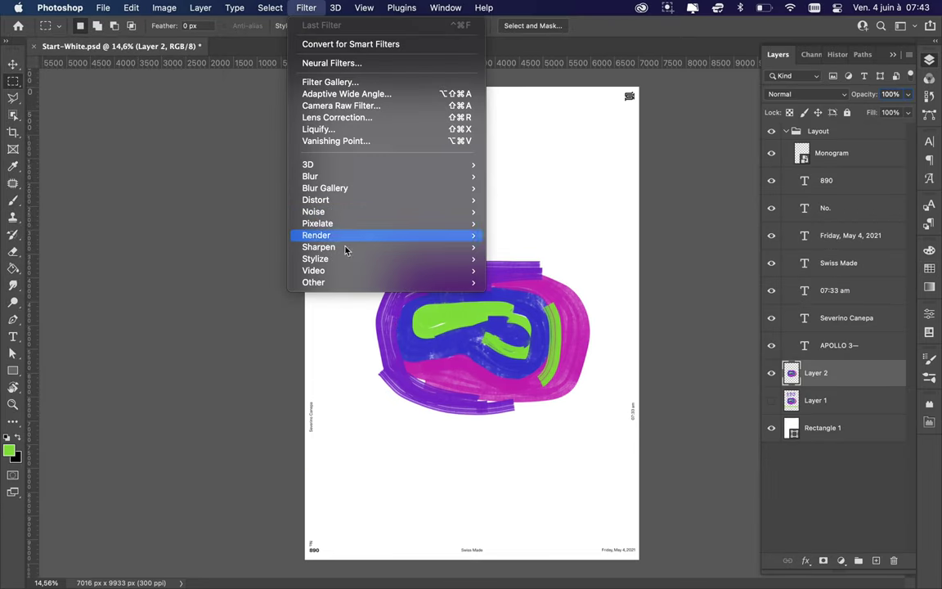
click(311, 128)
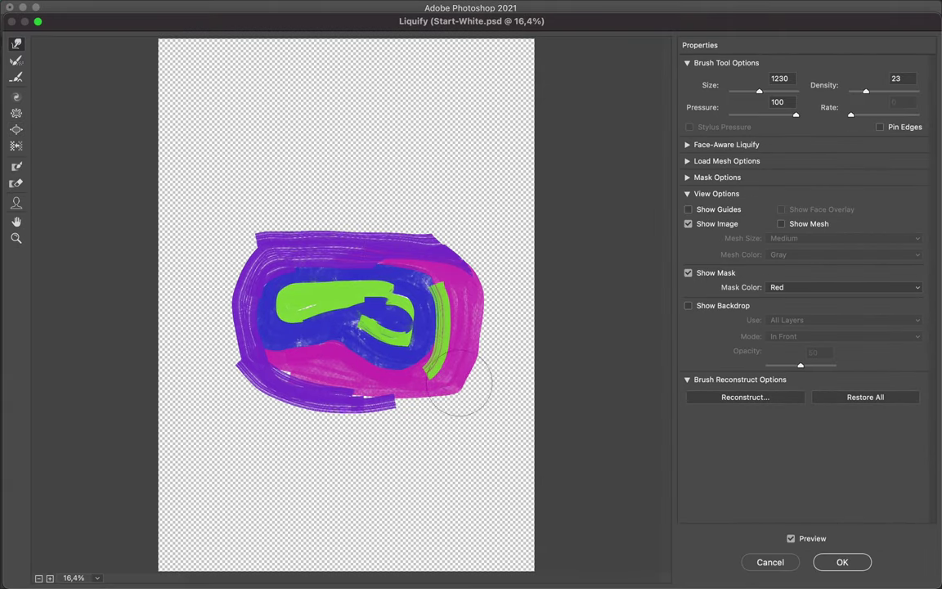
mouse_move(460, 387)
mouse_down()
mouse_move(343, 327)
mouse_move(438, 400)
mouse_move(344, 343)
mouse_move(287, 325)
mouse_move(380, 309)
mouse_up()
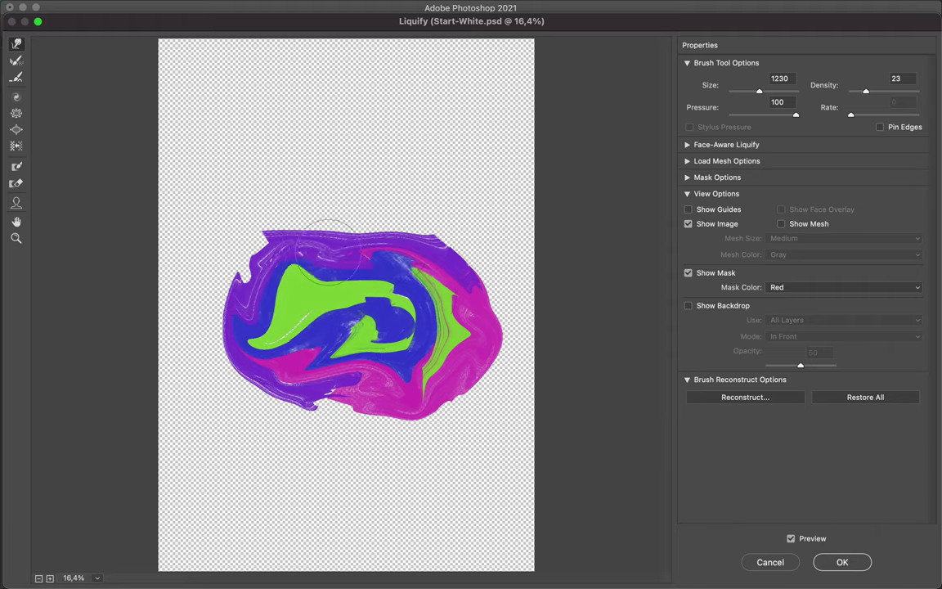
click(842, 562)
key(ctrl+z)
Switch to the Brush tool with a thin brush tip
key(b)
click(81, 26)
double_click(106, 304)
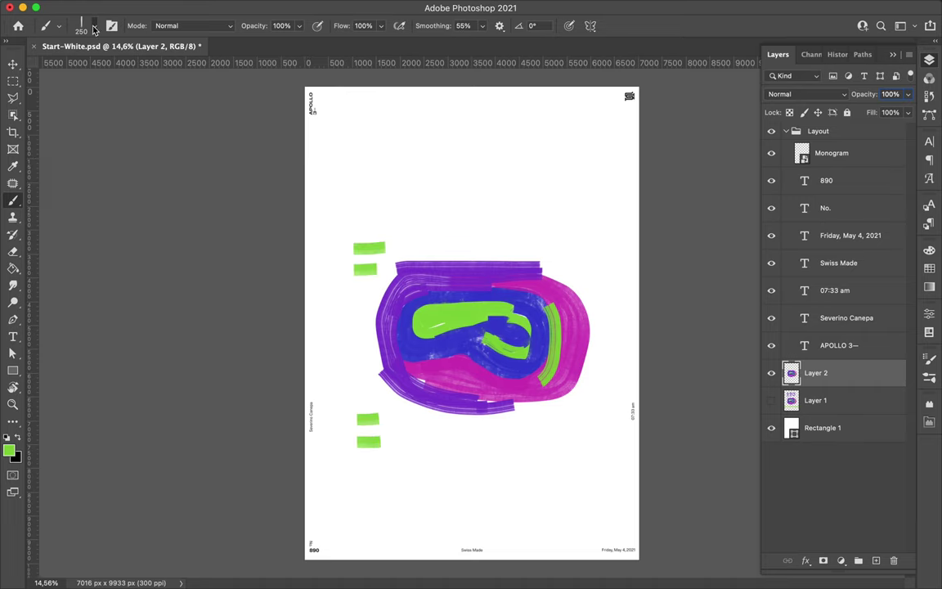
Delete the painted layers and draw a tall green rectangle in the upper left
click(94, 30)
shift+click(854, 398)
click(893, 560)
key(u)
drag(353, 151, 468, 303)
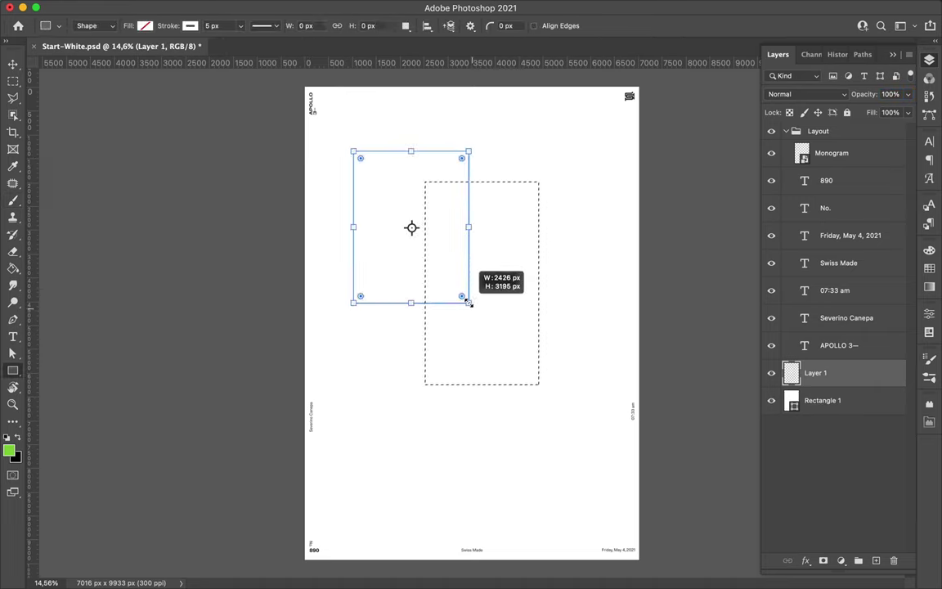
key(a)
click(196, 25)
click(158, 96)
Rasterize the green rectangle, merge the painted layer into it, and move it down-right
key(alt+bracketright)
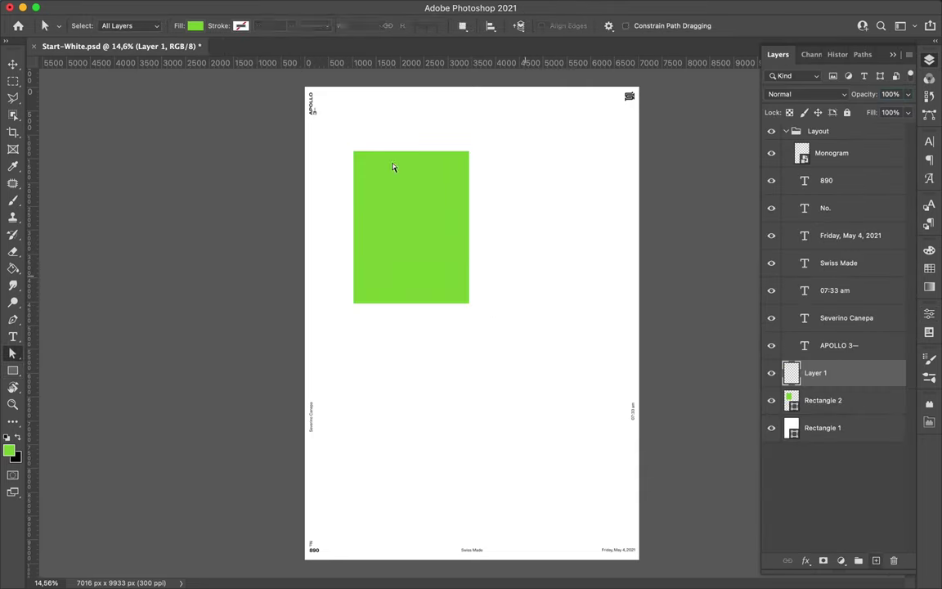
key(b)
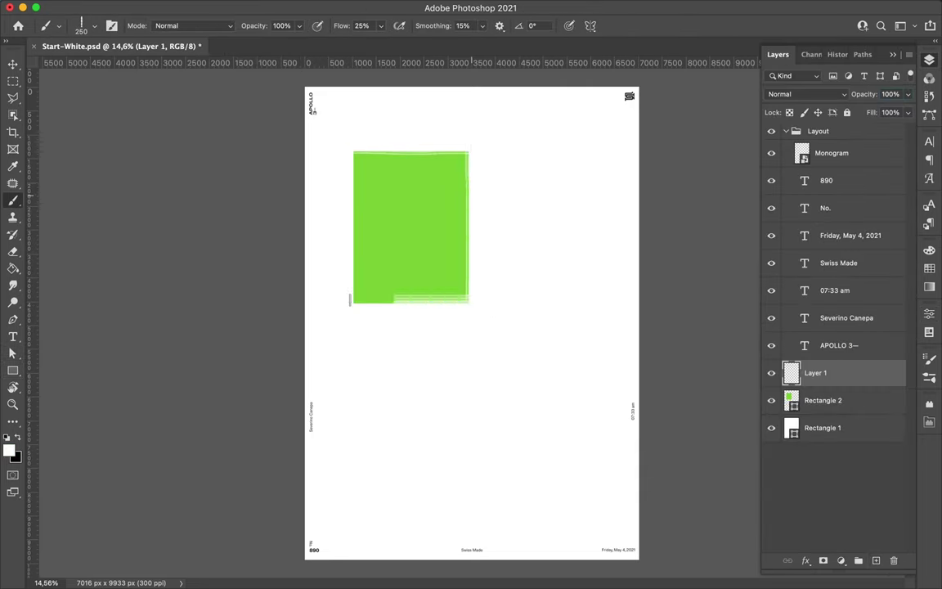
click(823, 400)
click(595, 305)
key(Return)
right_click(857, 403)
click(766, 241)
click(823, 373)
key(ctrl+e)
key(ctrl+d)
key(v)
mouse_move(377, 221)
mouse_down()
mouse_move(468, 259)
mouse_move(646, 564)
mouse_up()
Add a page-sized purple rectangle placed beneath the green one
key(u)
key(ctrl+t)
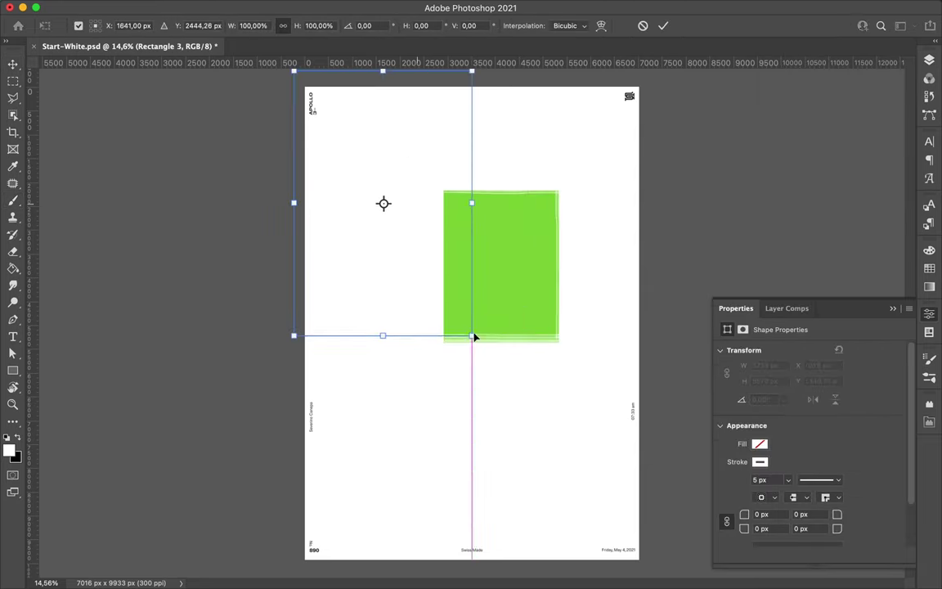
key(Return)
key(v)
key(u)
click(929, 268)
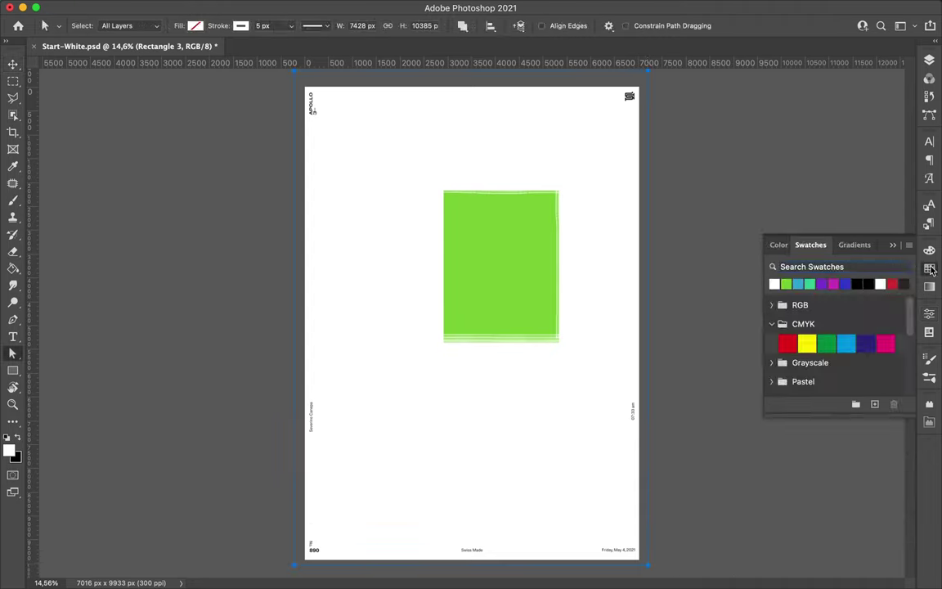
click(884, 341)
click(929, 59)
key(ctrl+[)
Draw small trial rectangles over the green one and change their fill
key(u)
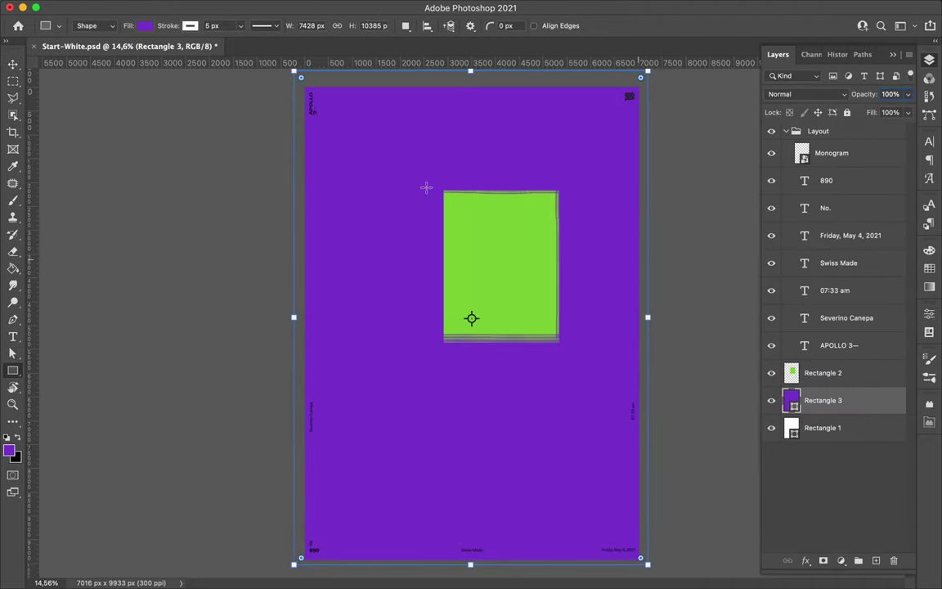
click(190, 26)
drag(311, 93, 373, 159)
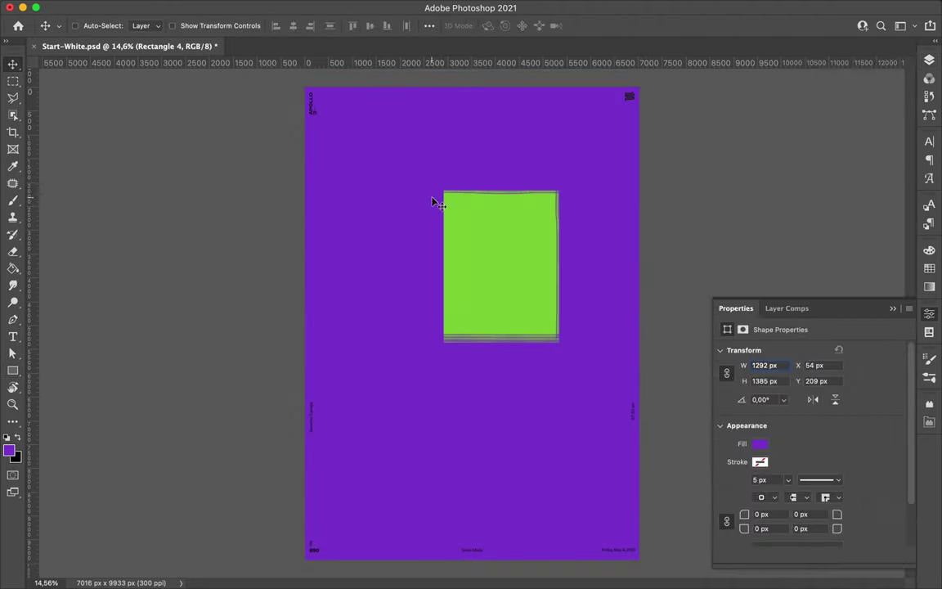
key(a)
drag(343, 123, 432, 231)
click(194, 25)
click(154, 96)
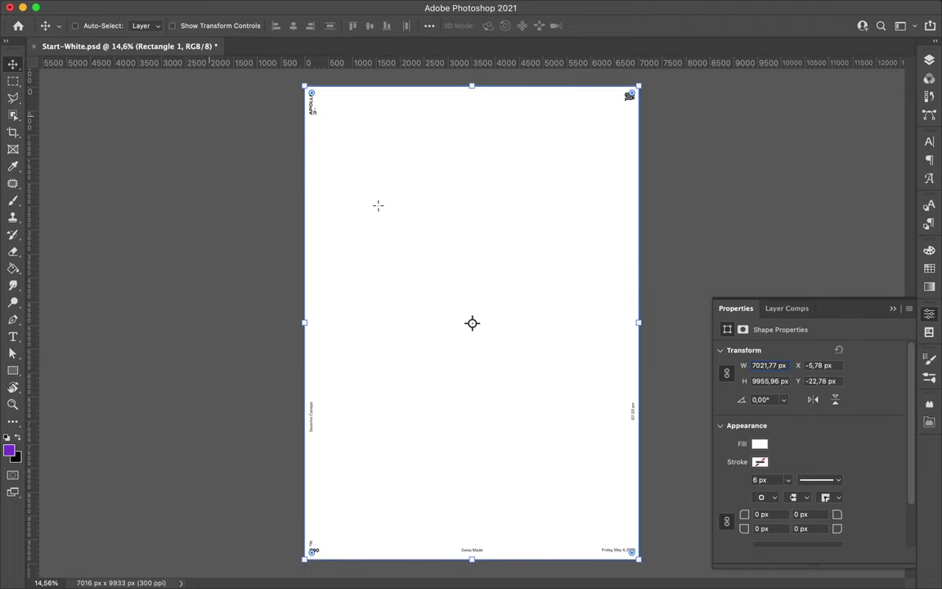
Draw a large circle on the page and fill it black
key(u)
mouse_move(304, 227)
mouse_down()
mouse_move(613, 501)
mouse_move(608, 531)
mouse_up()
key(a)
click(195, 25)
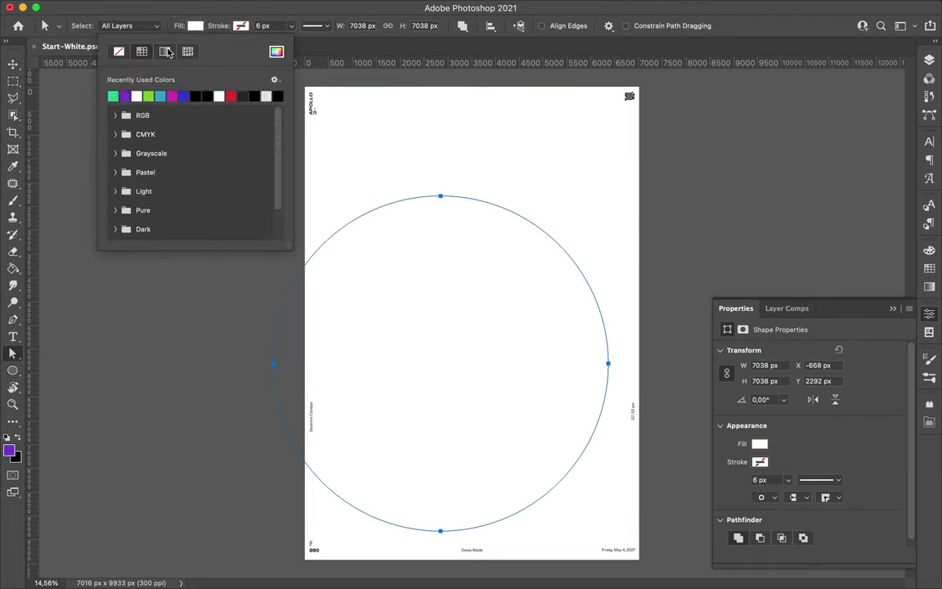
click(144, 41)
click(537, 120)
Duplicate the circle, place the copy below it, and fill the copy cyan
key(v)
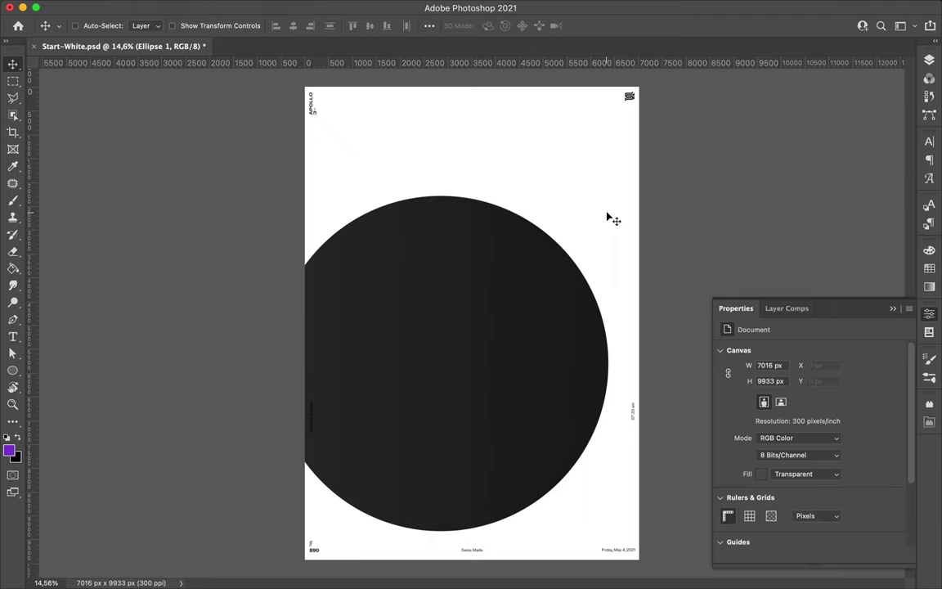
click(929, 60)
drag(817, 373, 835, 393)
key(a)
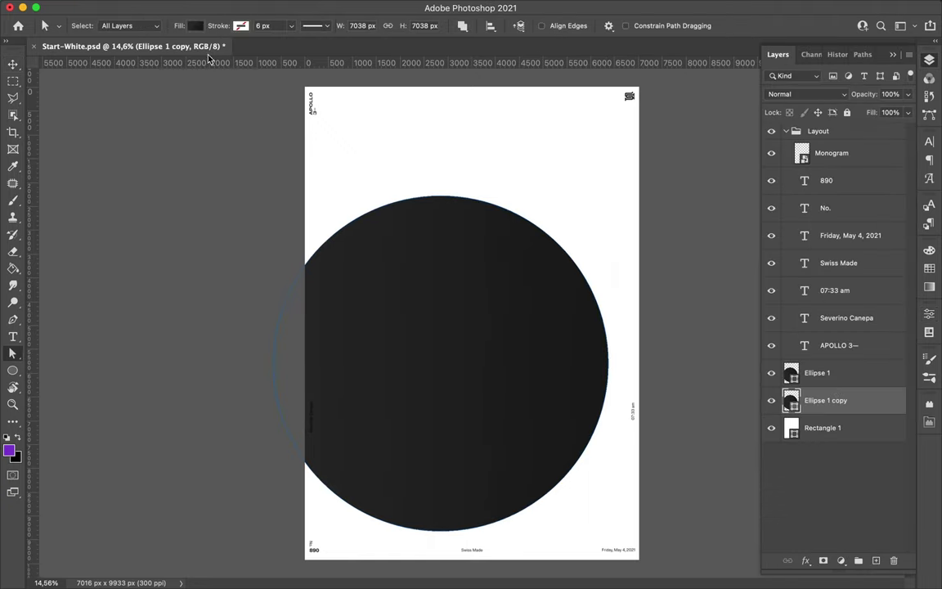
click(233, 25)
click(135, 95)
Apply a 108.9 px Gaussian Blur to the cyan circle copy
click(305, 8)
click(528, 223)
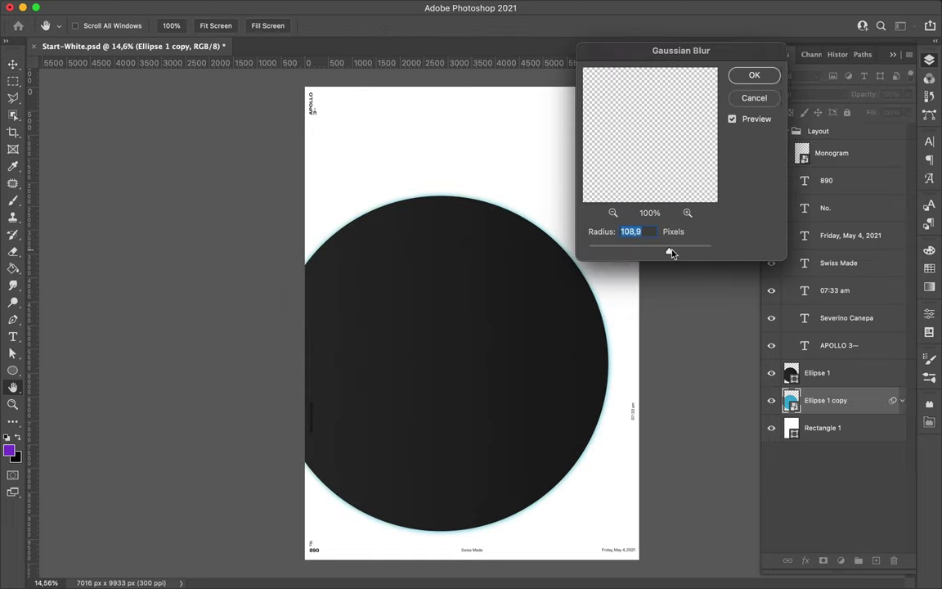
click(752, 74)
click(664, 10)
Warp the blurred glow, stretching it upward and toward the upper right
key(ctrl+t)
right_click(553, 229)
click(572, 443)
drag(496, 196, 506, 178)
drag(607, 196, 621, 178)
drag(384, 531, 386, 539)
drag(496, 531, 505, 548)
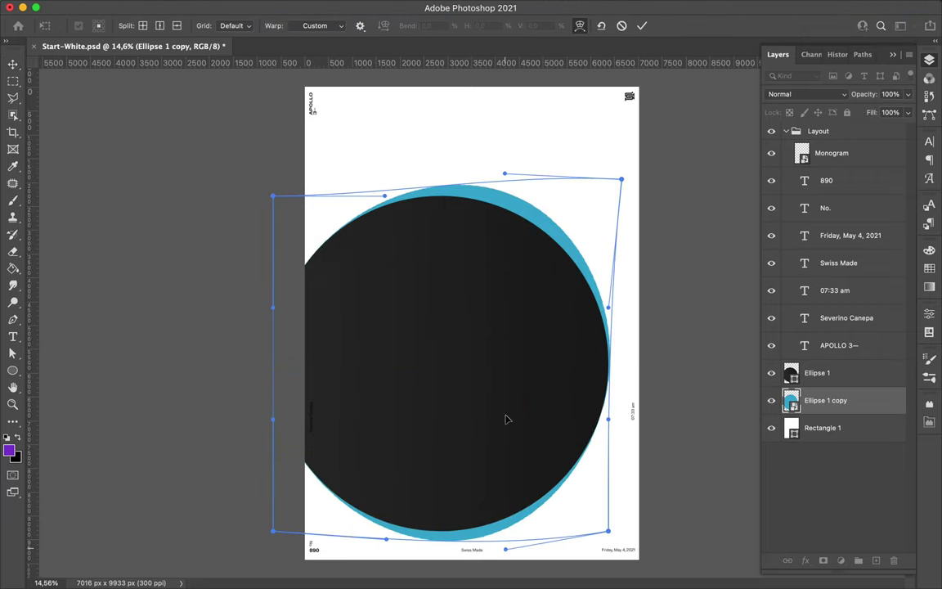
key(Return)
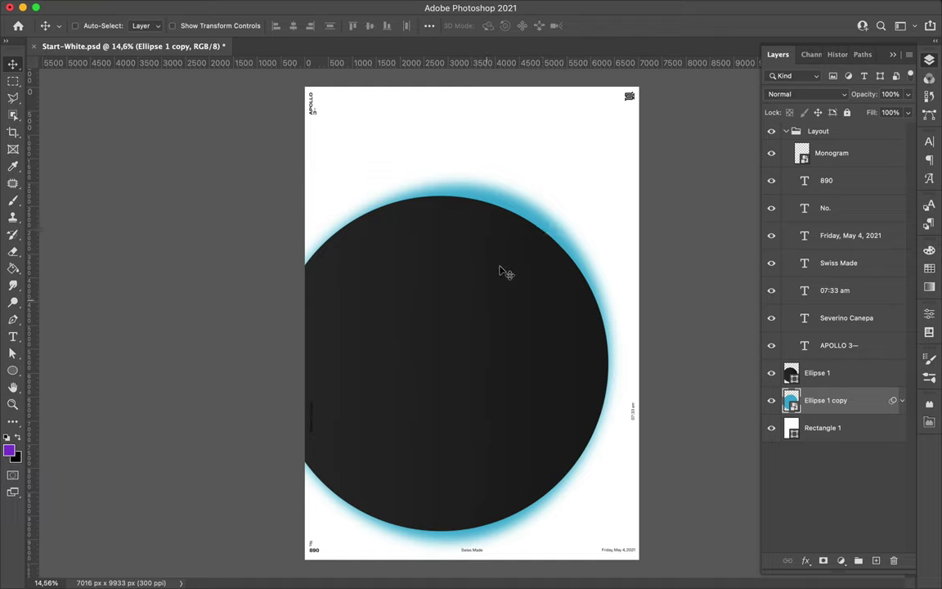
Draw a long thin rectangle to the left of the black circle
key(alt+bracketright)
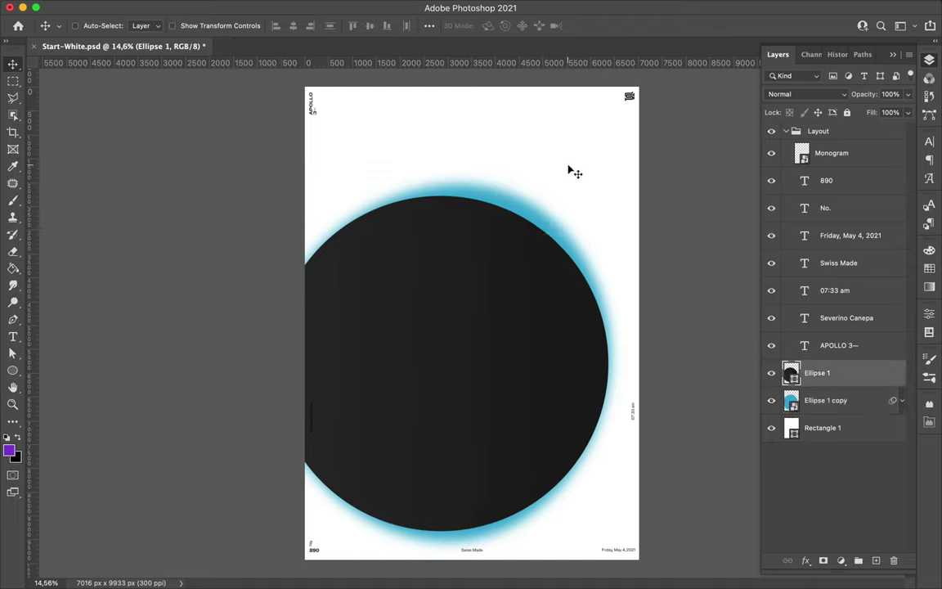
key(u)
drag(111, 300, 362, 303)
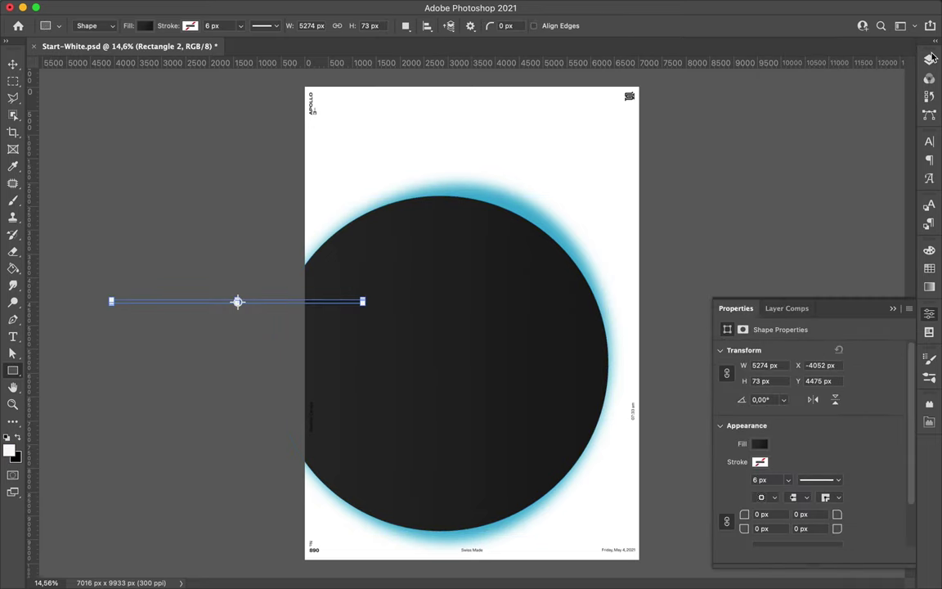
Make the thin rectangle white and rotate it into a diagonal line
click(929, 60)
click(144, 25)
click(66, 95)
key(v)
mouse_move(257, 272)
mouse_down()
mouse_move(266, 292)
mouse_move(439, 287)
mouse_move(518, 472)
mouse_up()
key(ctrl+j)
Duplicate the white line into parallel stripes at the bottom right, beneath the glow
key(ctrl+t)
drag(572, 352, 616, 327)
key(Return)
drag(826, 373, 826, 468)
mouse_move(624, 533)
mouse_down()
mouse_move(605, 521)
mouse_move(599, 534)
mouse_up()
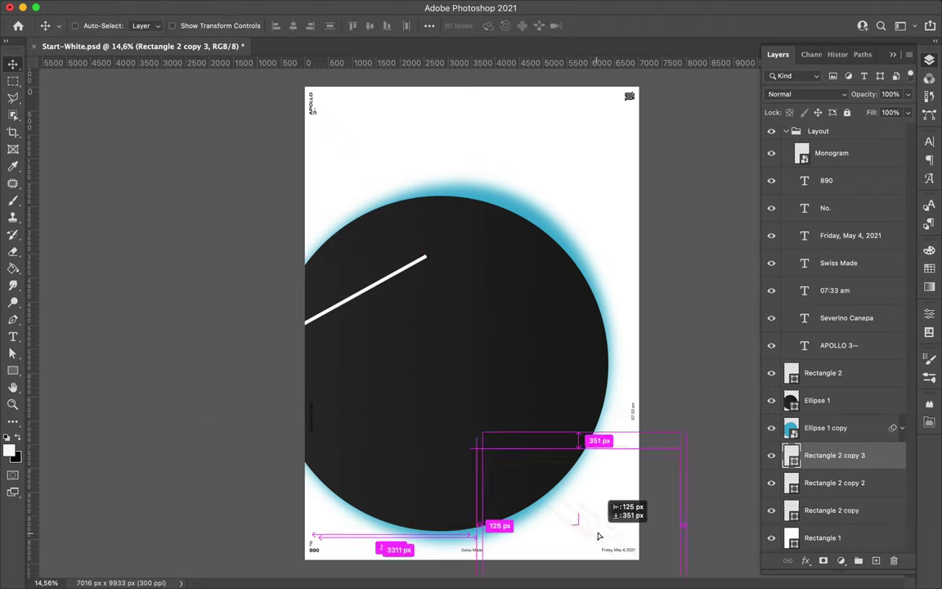
click(429, 25)
click(368, 152)
click(677, 331)
ctrl+click(601, 510)
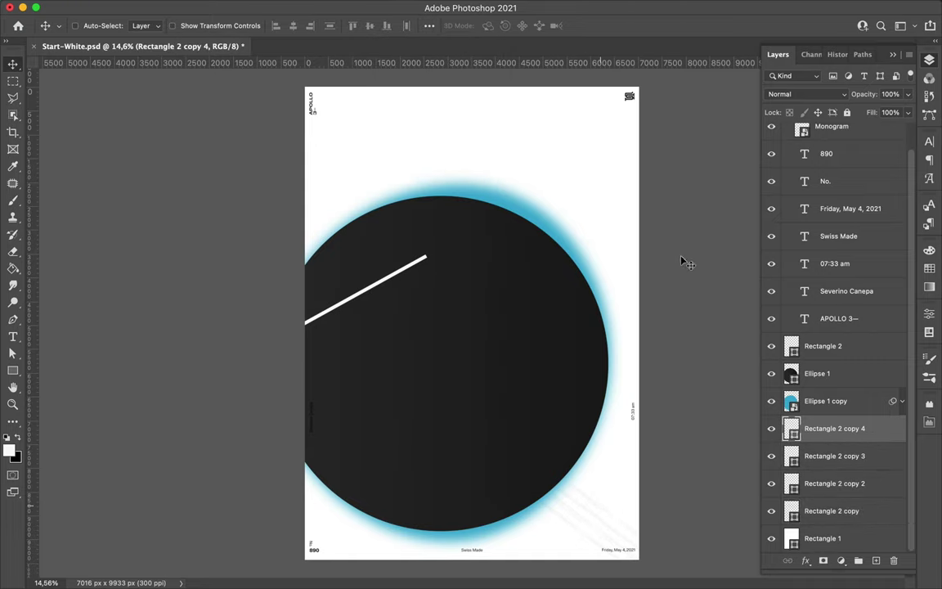
Duplicate the black circle with its glow and shrink the copy toward the upper left
drag(682, 260, 547, 305)
drag(488, 272, 502, 245)
key(ctrl+t)
drag(622, 499, 491, 363)
key(Return)
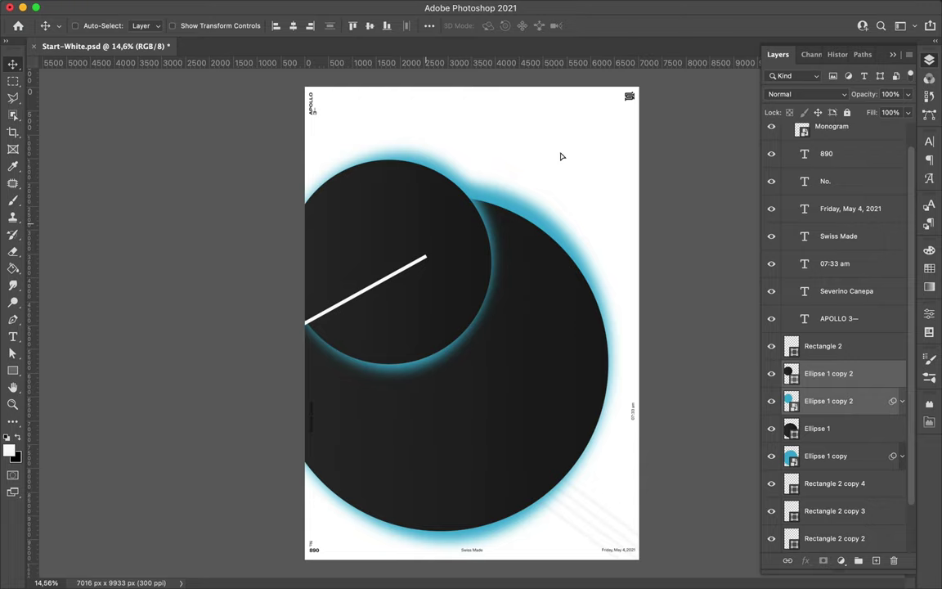
Flip the small circle and move it into the top-right corner
key(ctrl+t)
drag(562, 156, 558, 348)
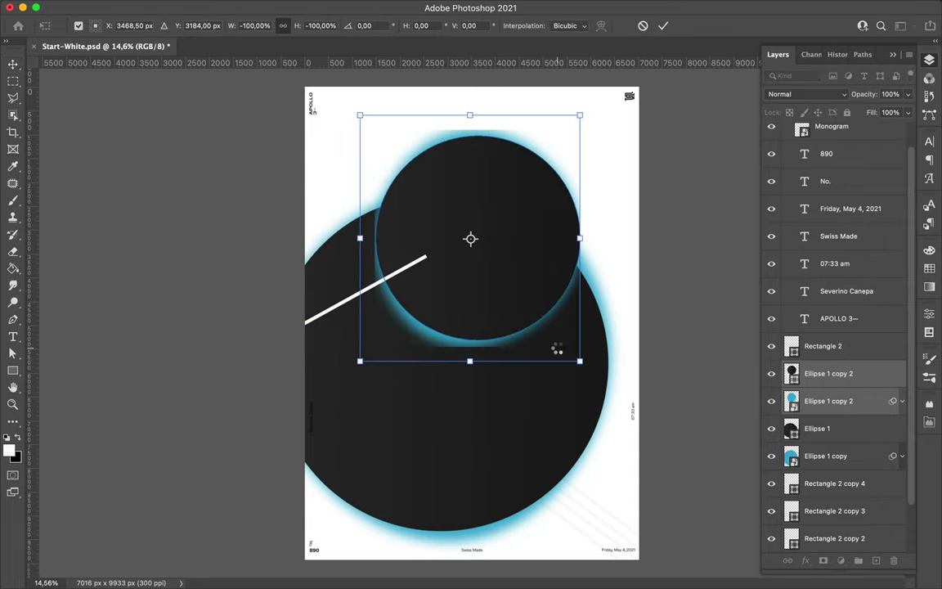
key(Return)
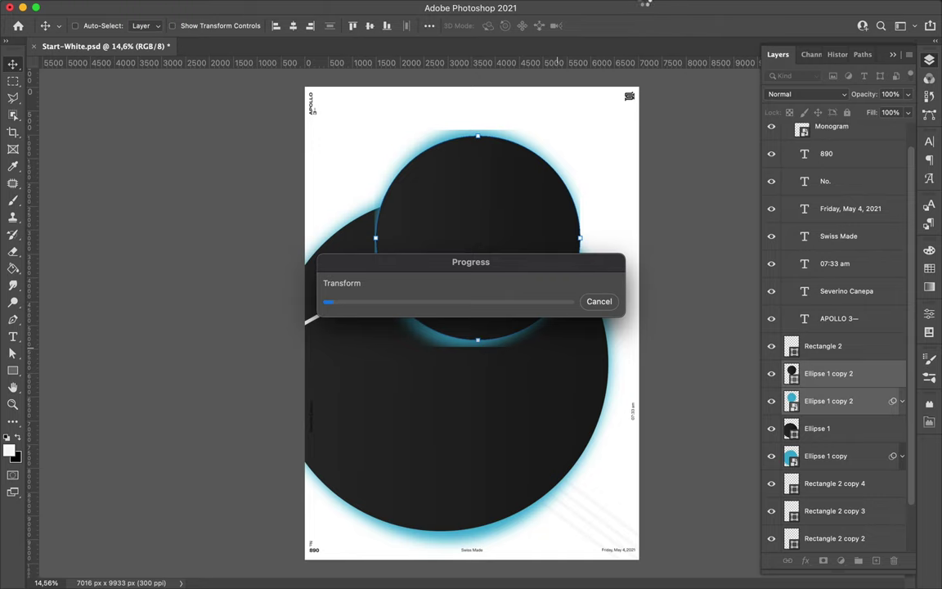
mouse_move(579, 175)
mouse_down()
mouse_move(604, 141)
mouse_move(431, 158)
mouse_up()
Duplicate the small circle and shrink the copy into the top-left corner
key(ctrl+j)
key(ctrl+t)
drag(311, 136, 354, 139)
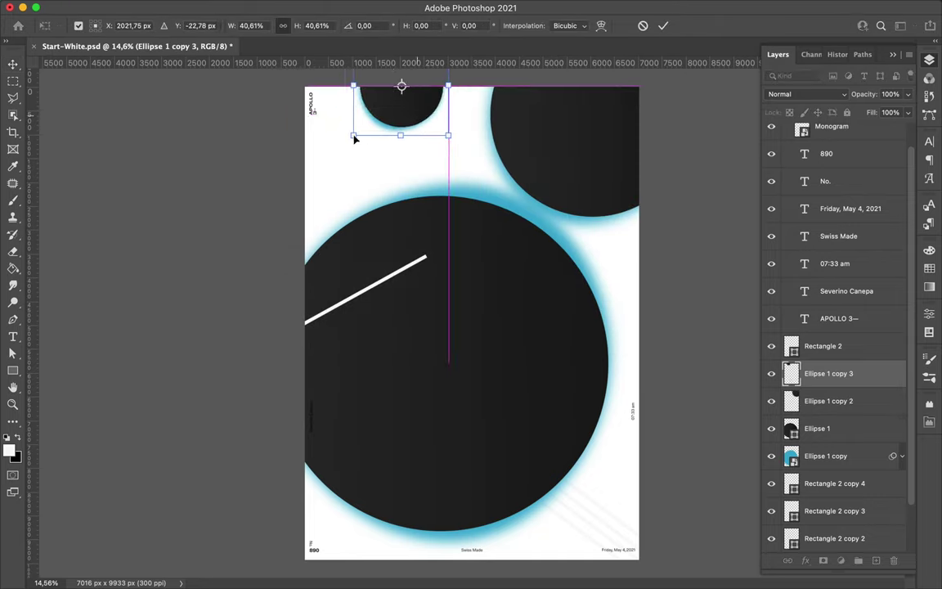
key(Return)
drag(412, 96, 383, 76)
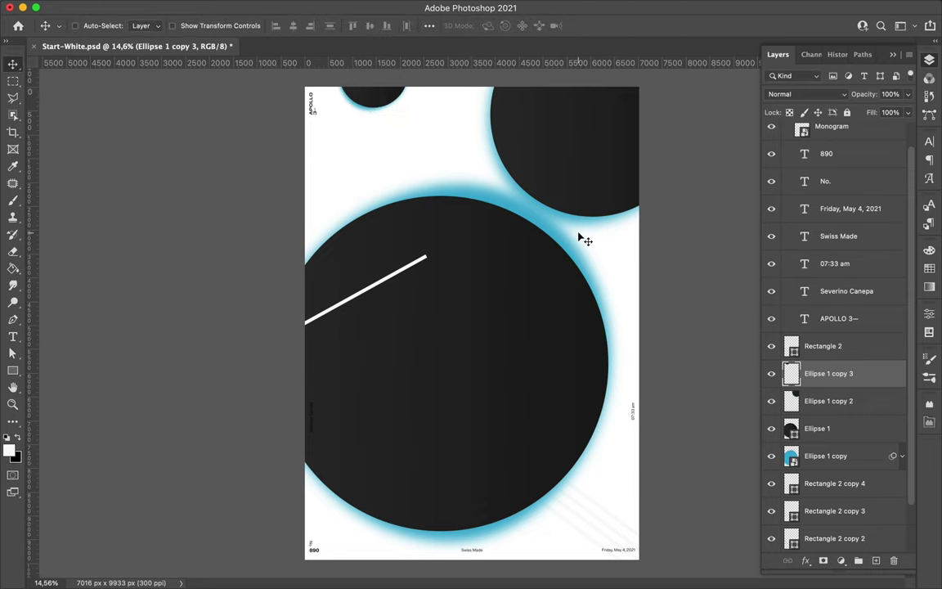
Set the background rectangle's fill to light blue #72d5f6
key(u)
drag(305, 87, 638, 559)
click(163, 26)
click(226, 52)
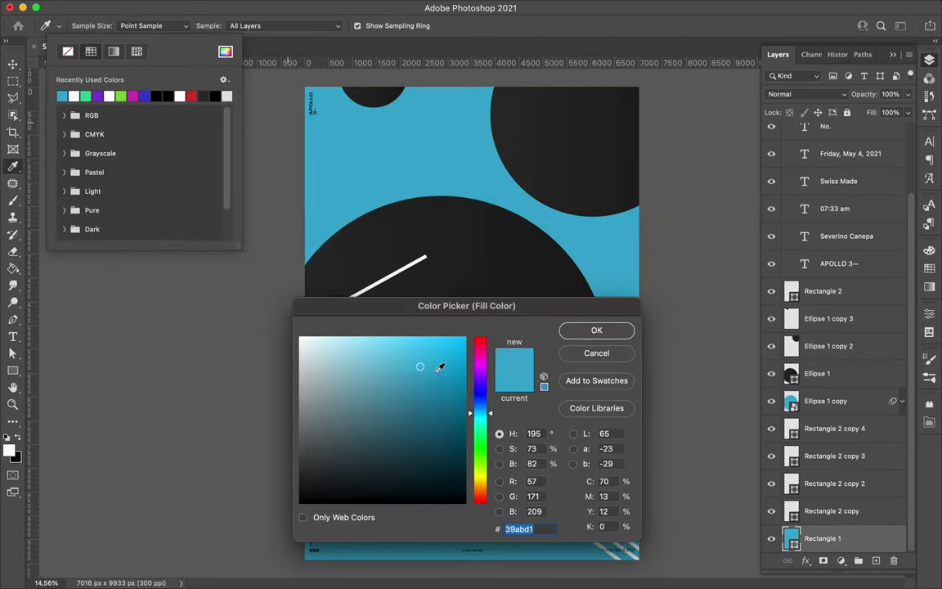
click(389, 342)
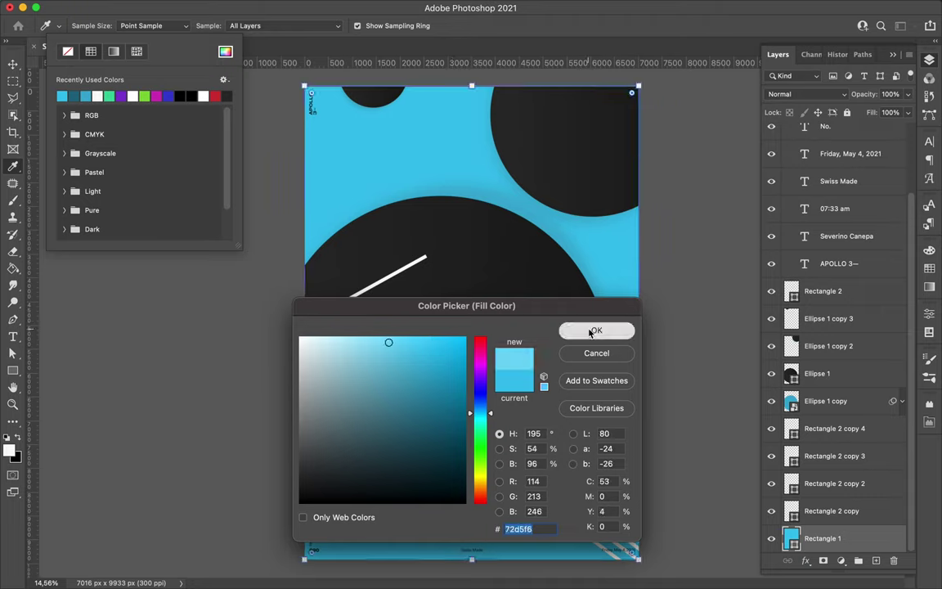
key(Return)
key(v)
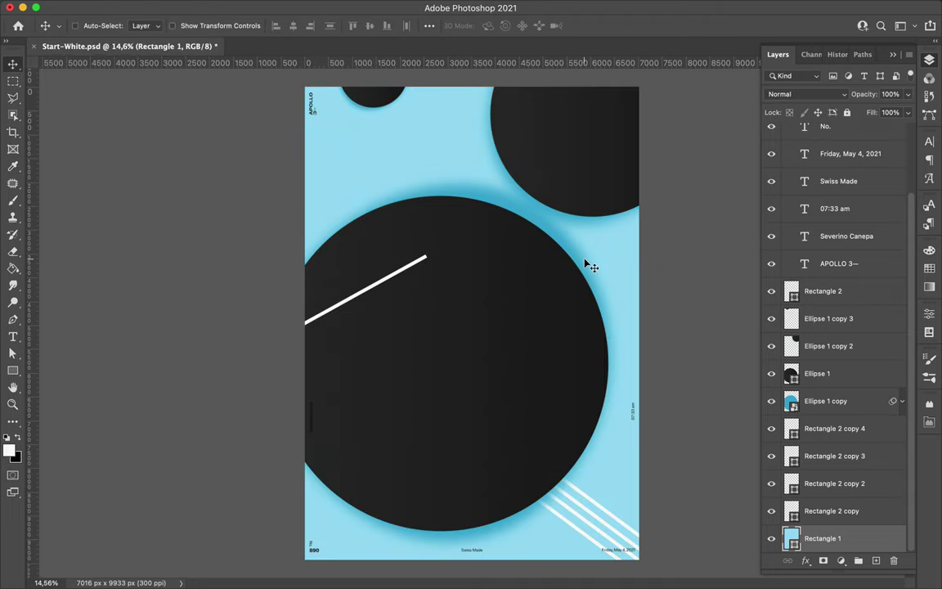
ctrl+click(401, 278)
Duplicate the diagonal line downward, trying a steeper rotation before cancelling it
drag(401, 278, 420, 393)
key(ctrl+t)
drag(413, 321, 401, 428)
key(Escape)
Draw a wide white Rectangle 3 bar, then rotate it and move it lower
key(u)
drag(378, 184, 405, 479)
key(v)
mouse_move(394, 331)
mouse_down()
mouse_move(411, 431)
mouse_move(450, 381)
mouse_up()
Copy the white diagonal stripes higher up across the top and rotate them
click(586, 540)
key(ctrl+t)
mouse_move(516, 216)
mouse_down()
mouse_move(511, 194)
mouse_move(463, 189)
mouse_up()
key(Return)
Duplicate the big black circle with its glow and shrink the copy
ctrl+click(534, 267)
click(929, 60)
drag(822, 291, 822, 297)
drag(534, 287, 535, 237)
key(ctrl+t)
drag(641, 500, 564, 436)
key(Return)
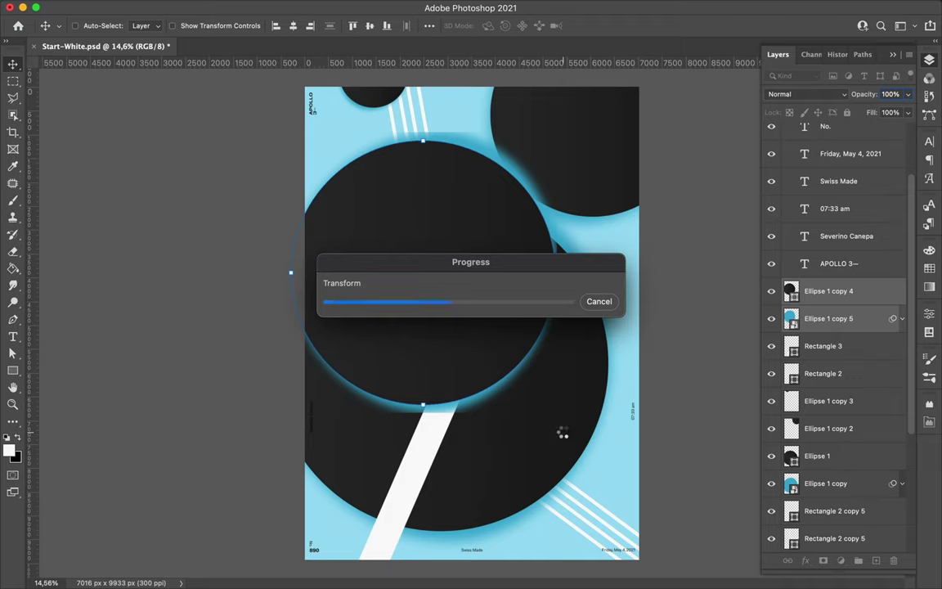
Merge the circle copy with its glow, shrink it further, and place it on the left edge
key(ctrl+e)
key(ctrl+t)
drag(572, 452, 435, 273)
key(Return)
mouse_move(383, 216)
mouse_down()
mouse_move(316, 295)
mouse_move(335, 319)
mouse_up()
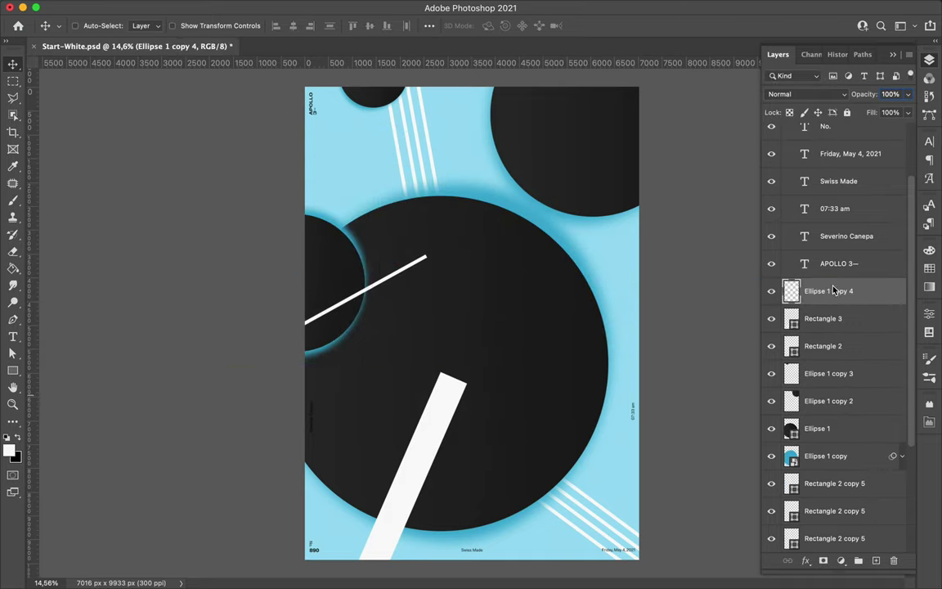
key(u)
mouse_move(505, 314)
mouse_down()
mouse_move(560, 350)
mouse_move(508, 311)
mouse_up()
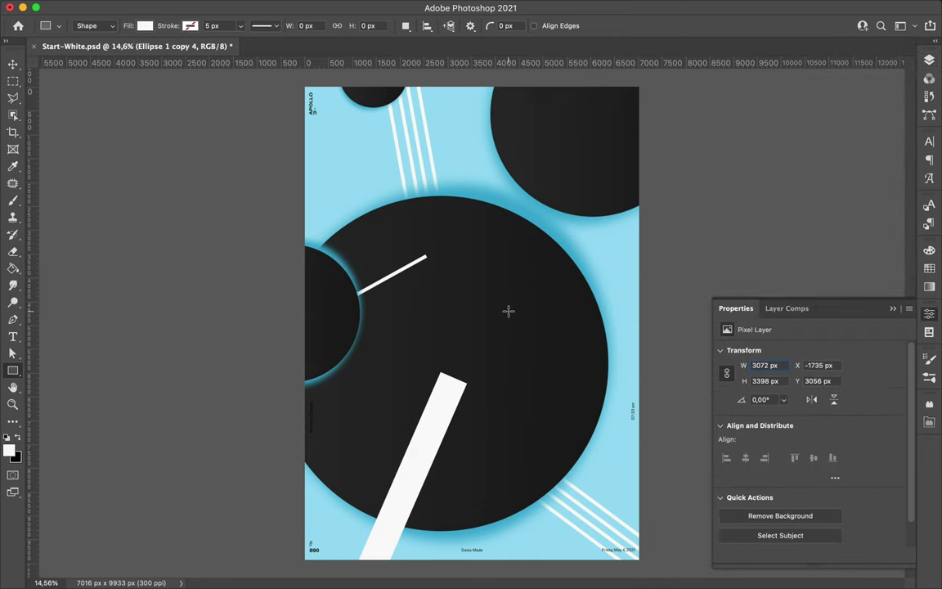
Draw a small white dot and duplicate it beside the bar
mouse_move(545, 356)
mouse_down()
mouse_move(578, 409)
mouse_move(332, 386)
mouse_move(389, 462)
mouse_move(429, 358)
mouse_up()
key(ctrl+t)
key(Return)
key(ctrl+j)
mouse_move(430, 357)
mouse_down()
mouse_move(389, 433)
mouse_move(337, 389)
mouse_up()
key(ctrl+t)
key(Return)
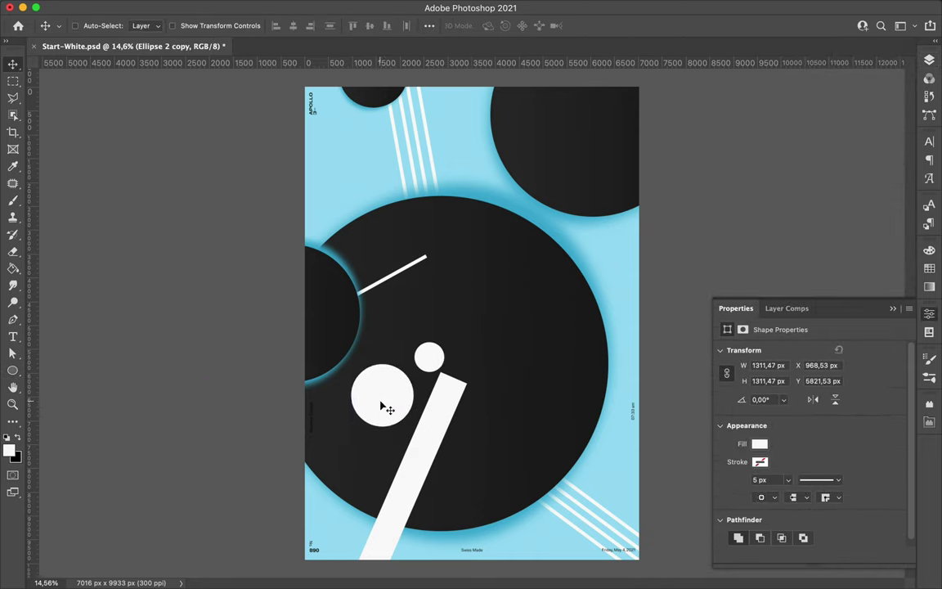
Copy a white circle to the right side and resize it
drag(482, 464, 606, 490)
key(ctrl+t)
drag(537, 452, 564, 481)
key(Return)
drag(515, 433, 519, 359)
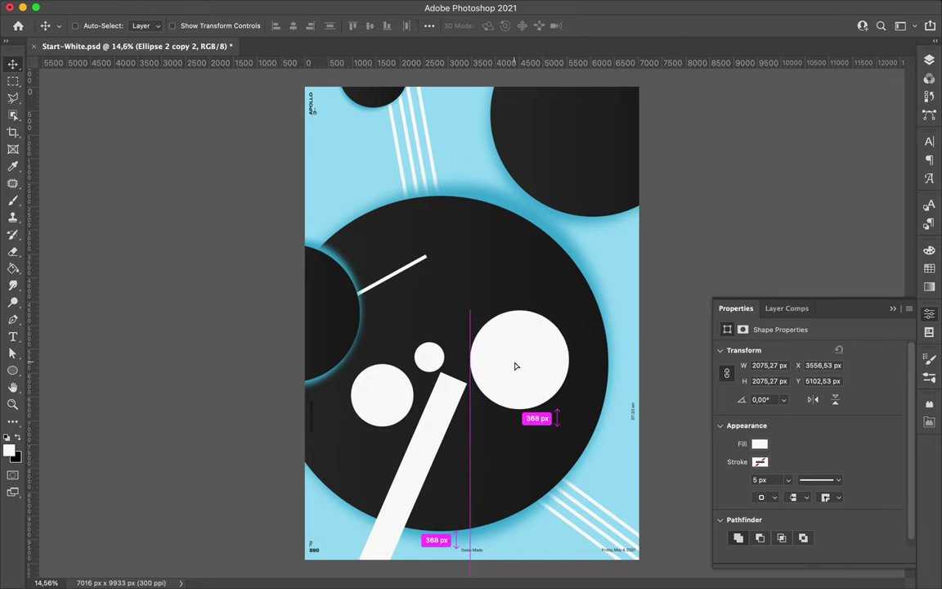
key(ctrl+t)
mouse_move(567, 311)
mouse_down()
mouse_move(483, 358)
mouse_move(514, 421)
mouse_move(508, 286)
mouse_up()
key(Return)
Turn a circle copy into a thin ring with no fill and white stroke, around the right dot
key(a)
click(196, 25)
click(163, 52)
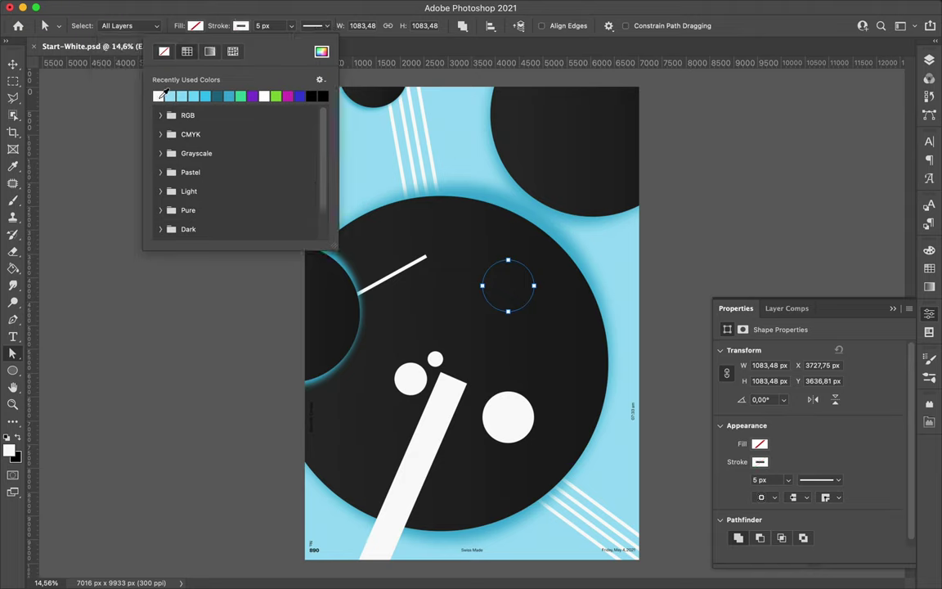
click(272, 25)
click(494, 312)
key(v)
mouse_move(505, 311)
mouse_down()
mouse_move(533, 370)
mouse_move(505, 483)
mouse_up()
drag(557, 467, 609, 186)
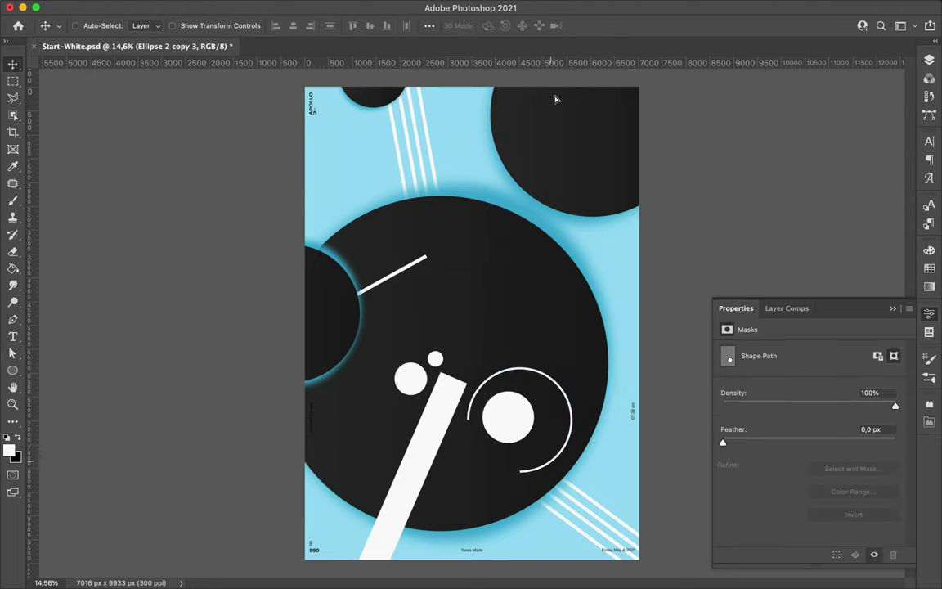